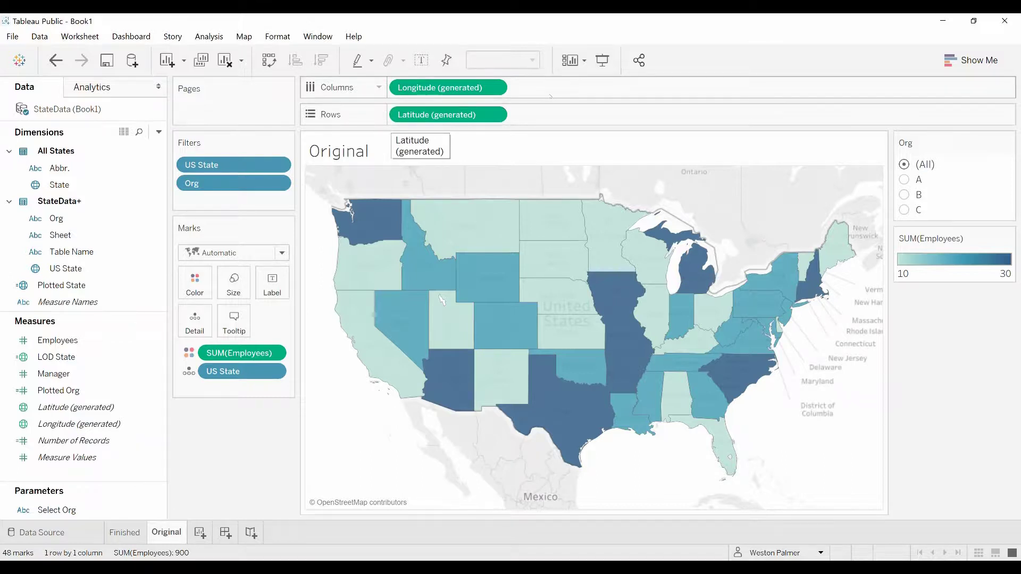
Step: Switch the Original map's Org filter through A, B and C, then go to the StateData data source page
{"action": "mouse_move", "coordinate": [541, 265]}
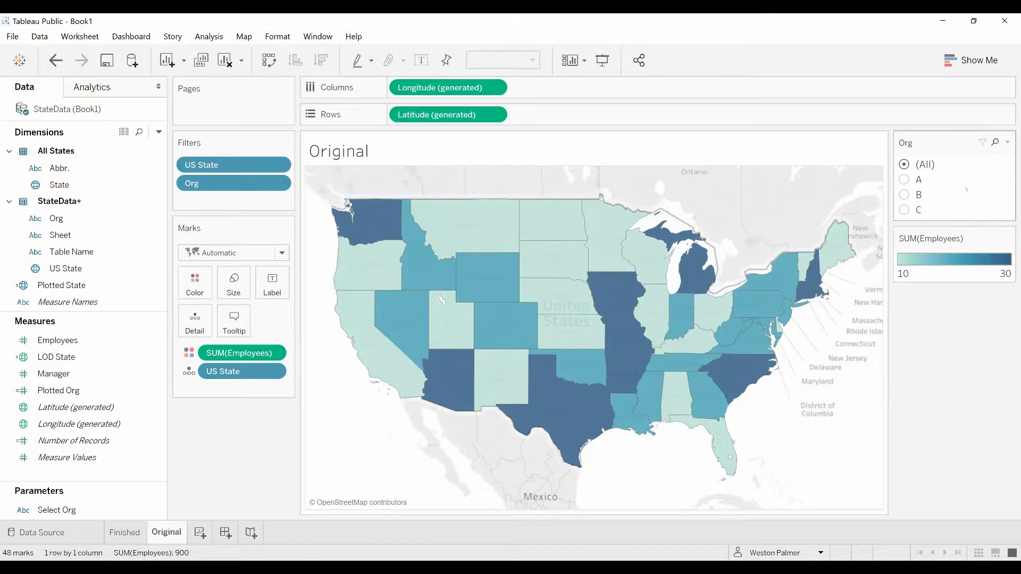
{"action": "left_click", "coordinate": [904, 179]}
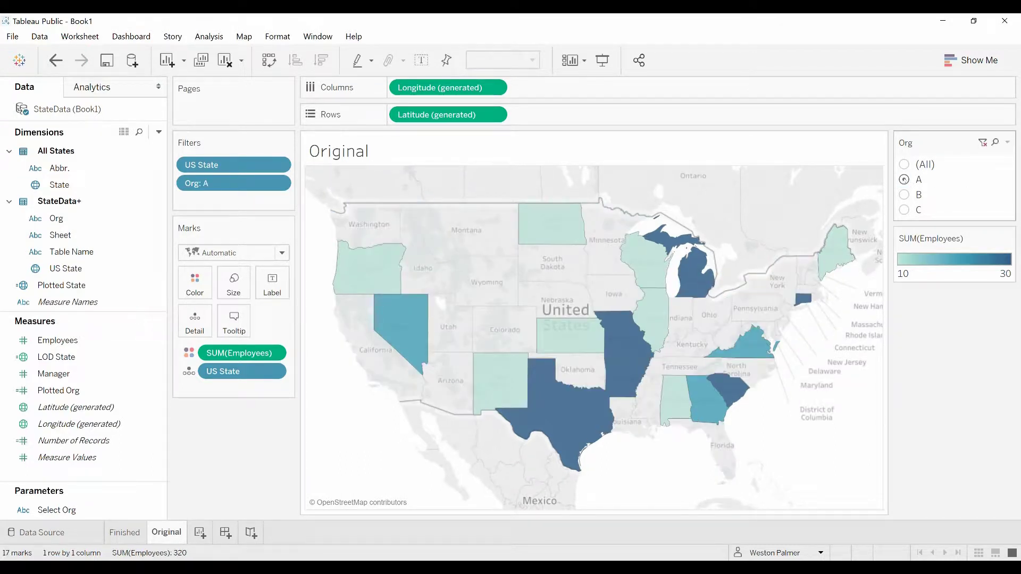
{"action": "left_click", "coordinate": [904, 195]}
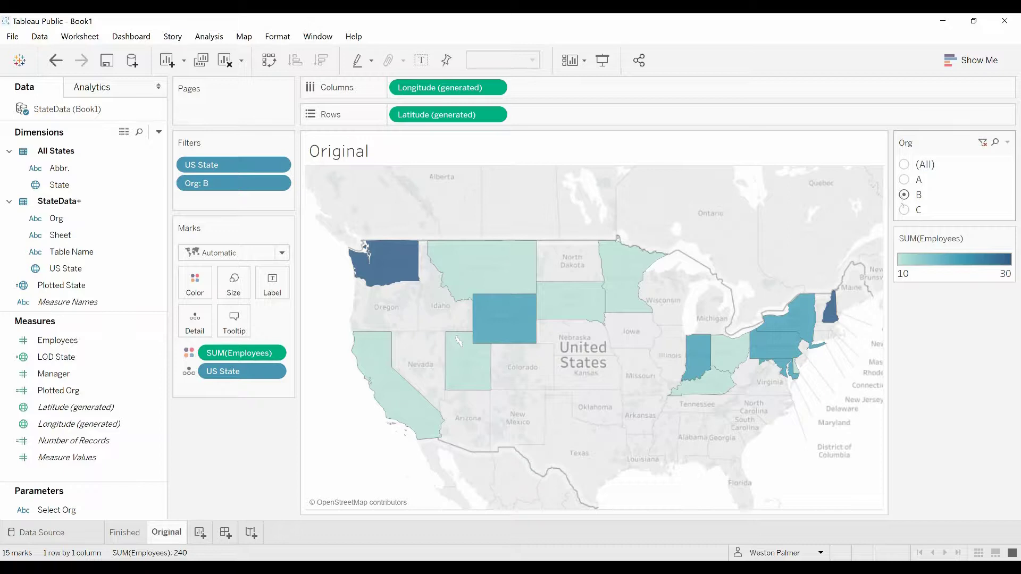
{"action": "left_click", "coordinate": [904, 209]}
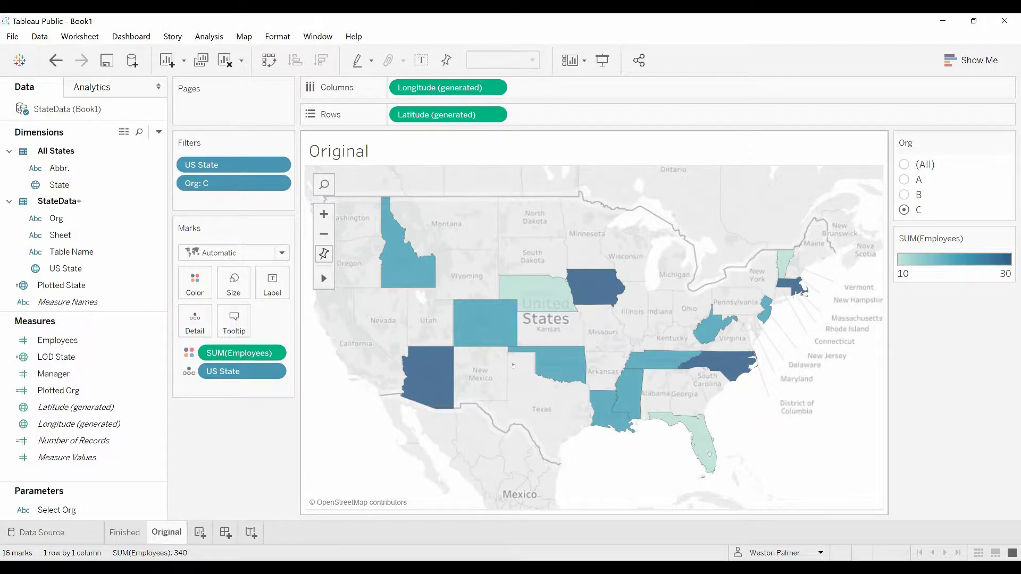
{"action": "left_click", "coordinate": [59, 533]}
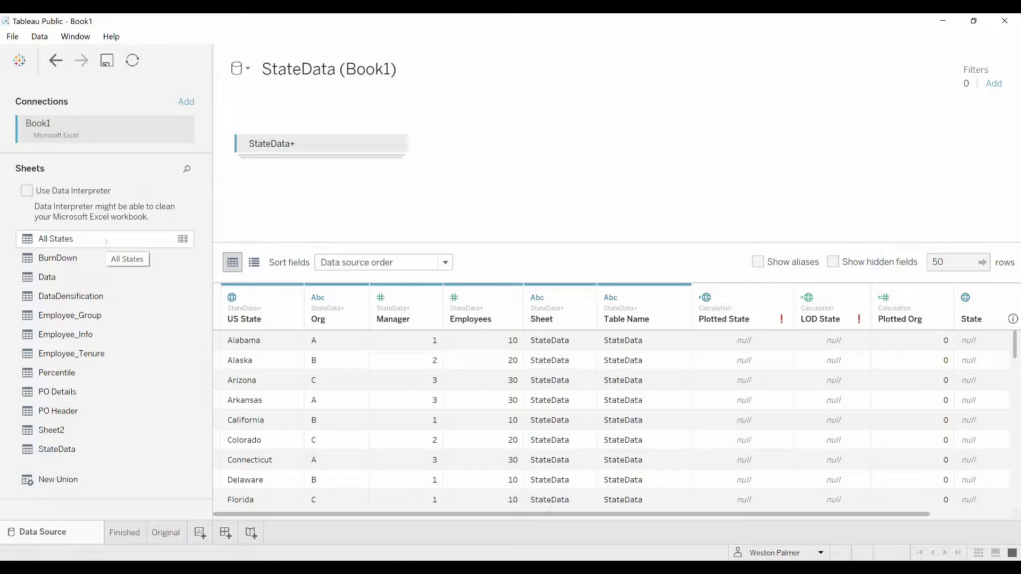
Step: Union the All States sheet onto StateData+, adding State and Abbr. columns
{"action": "left_click_drag", "start_coordinate": [107, 242], "coordinate": [350, 192]}
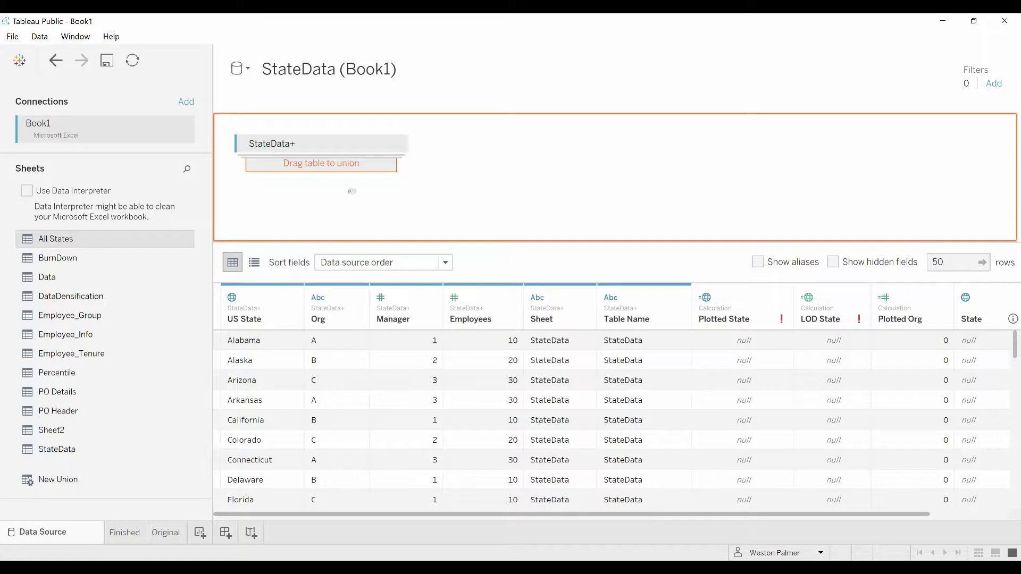
{"action": "left_click_drag", "start_coordinate": [351, 191], "coordinate": [344, 167]}
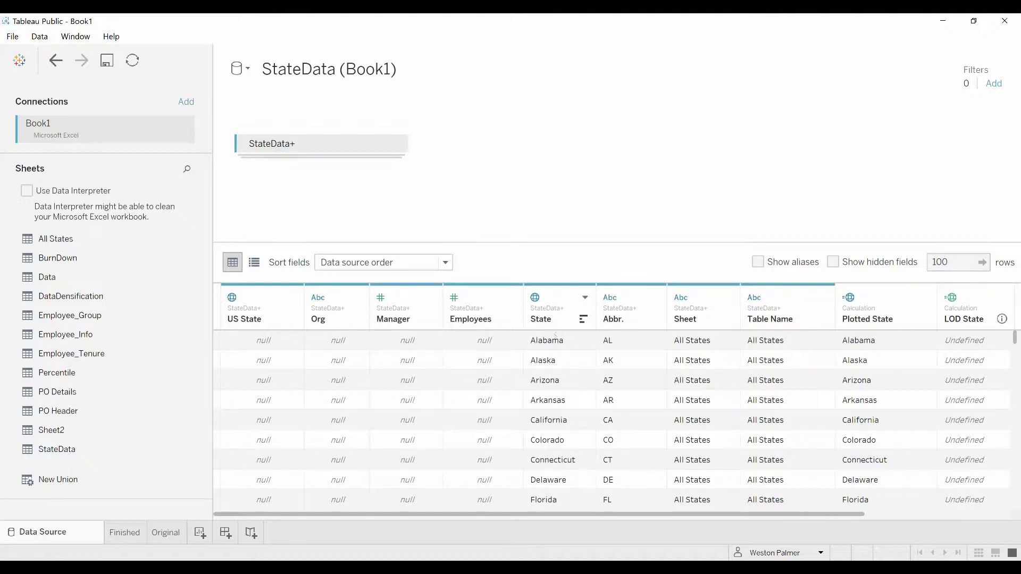
Step: Scroll through the unioned All States and StateData rows, then switch back to the Finished worksheet
{"action": "scroll", "coordinate": [557, 347], "scroll_direction": "down", "scroll_amount": 3}
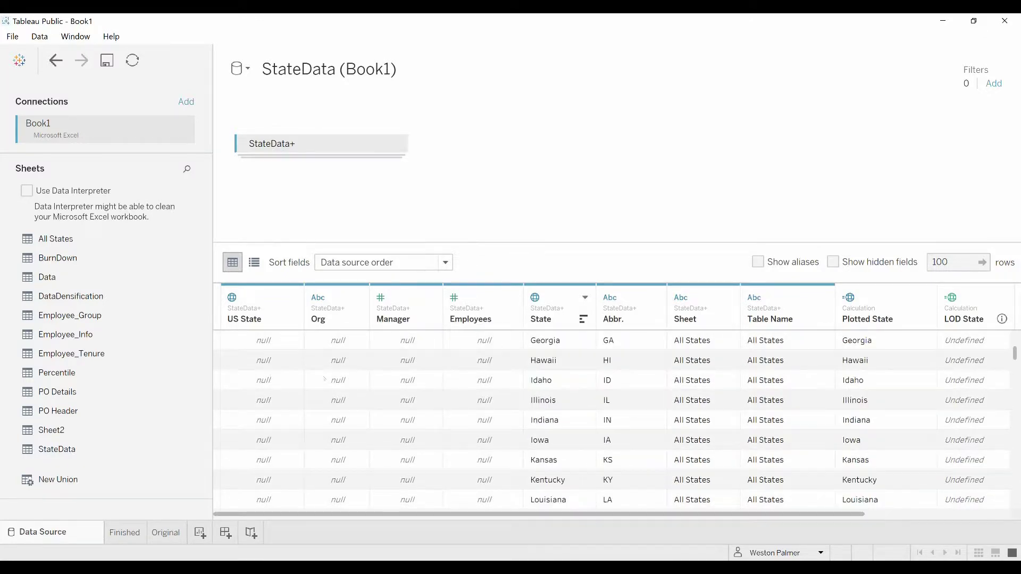
{"action": "scroll", "coordinate": [614, 357], "scroll_direction": "down", "scroll_amount": 9}
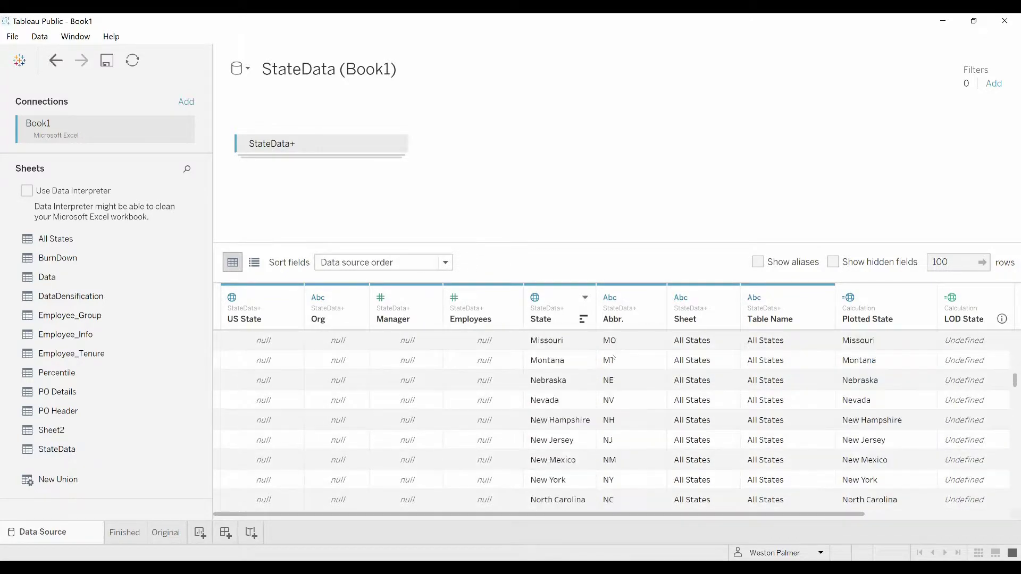
{"action": "scroll", "coordinate": [614, 357], "scroll_direction": "down", "scroll_amount": 3}
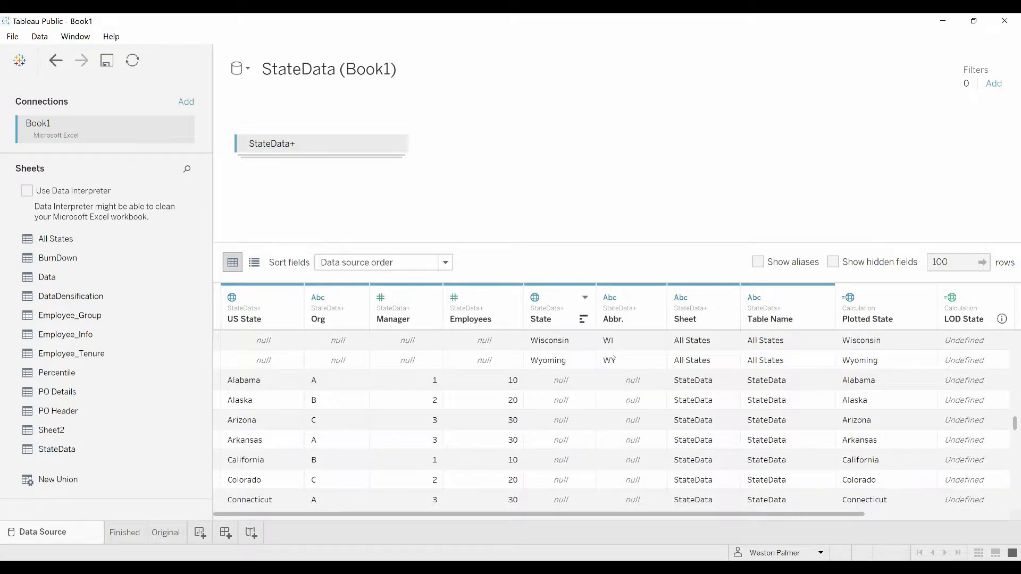
{"action": "scroll", "coordinate": [579, 358], "scroll_direction": "up", "scroll_amount": 2}
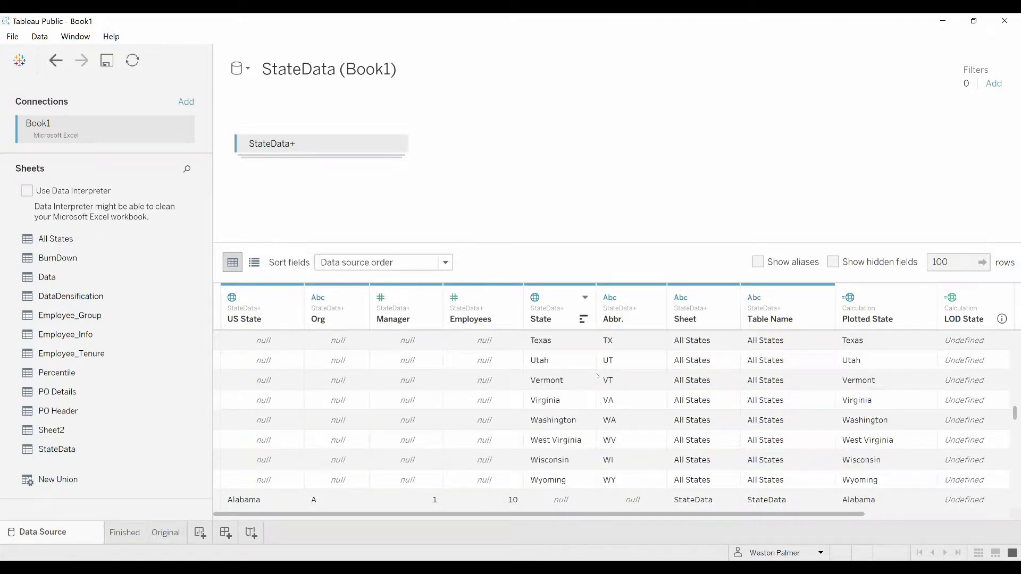
{"action": "scroll", "coordinate": [592, 393], "scroll_direction": "down", "scroll_amount": 2}
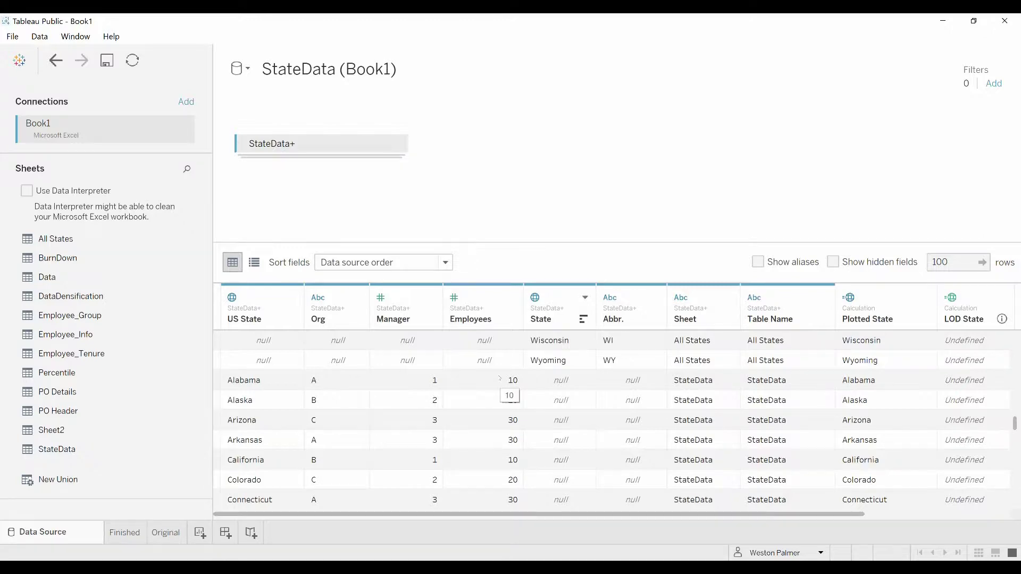
{"action": "scroll", "coordinate": [502, 385], "scroll_direction": "down", "scroll_amount": 4}
{"action": "scroll", "coordinate": [502, 384], "scroll_direction": "down", "scroll_amount": 5}
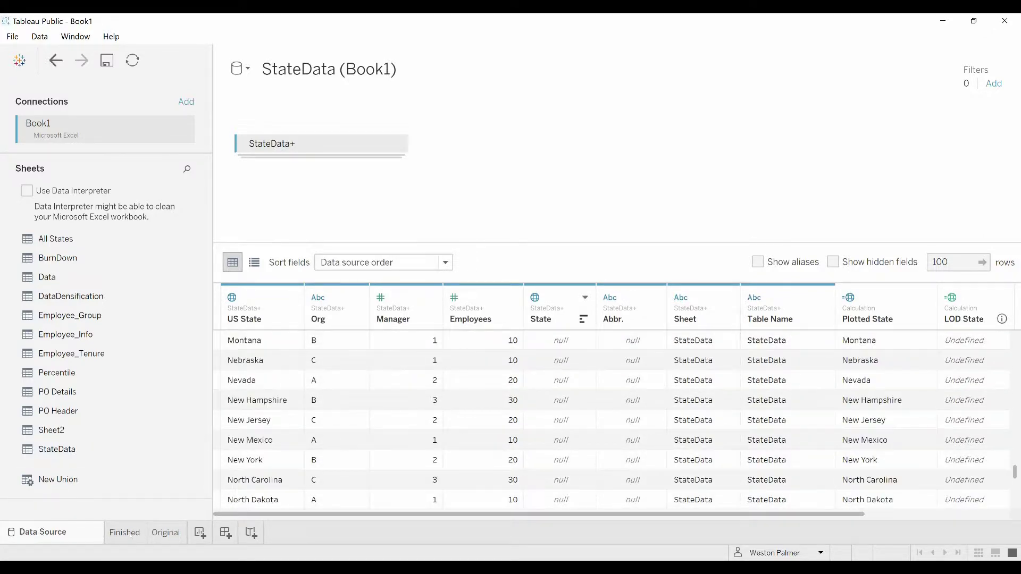
{"action": "left_click", "coordinate": [126, 533]}
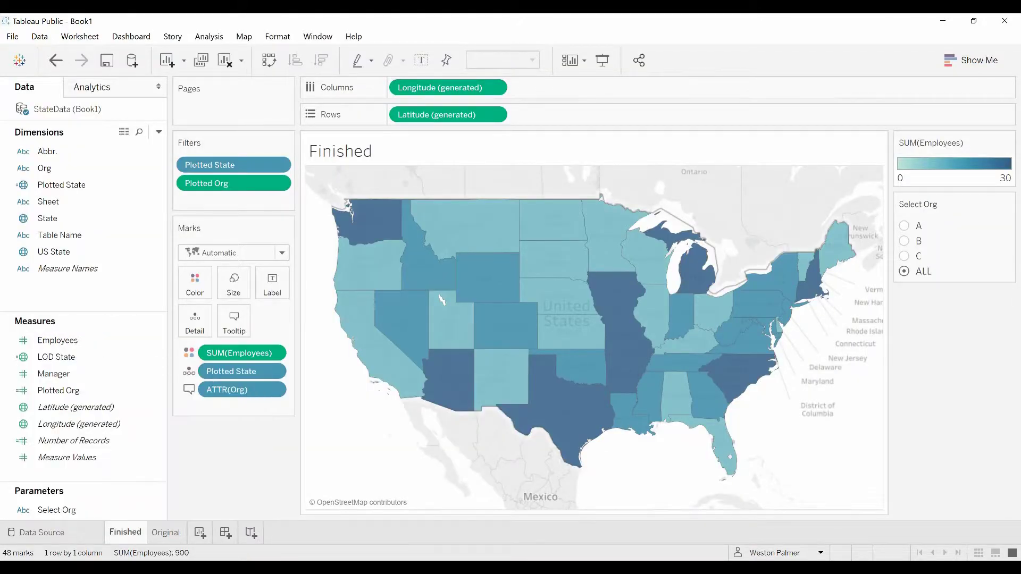
{"action": "left_click", "coordinate": [133, 253]}
{"action": "left_click_drag", "start_coordinate": [135, 253], "coordinate": [143, 192]}
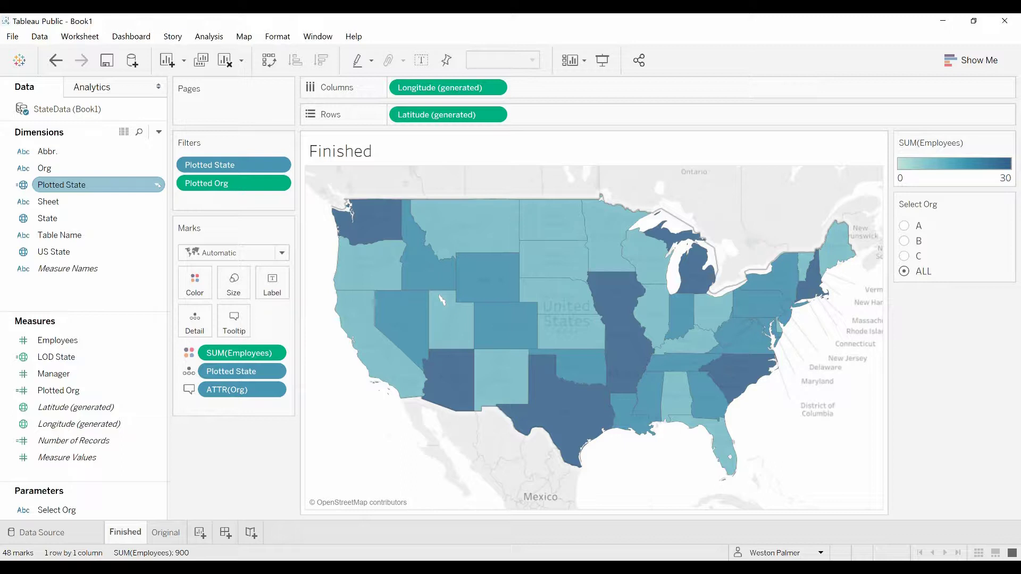
{"action": "left_click", "coordinate": [158, 185]}
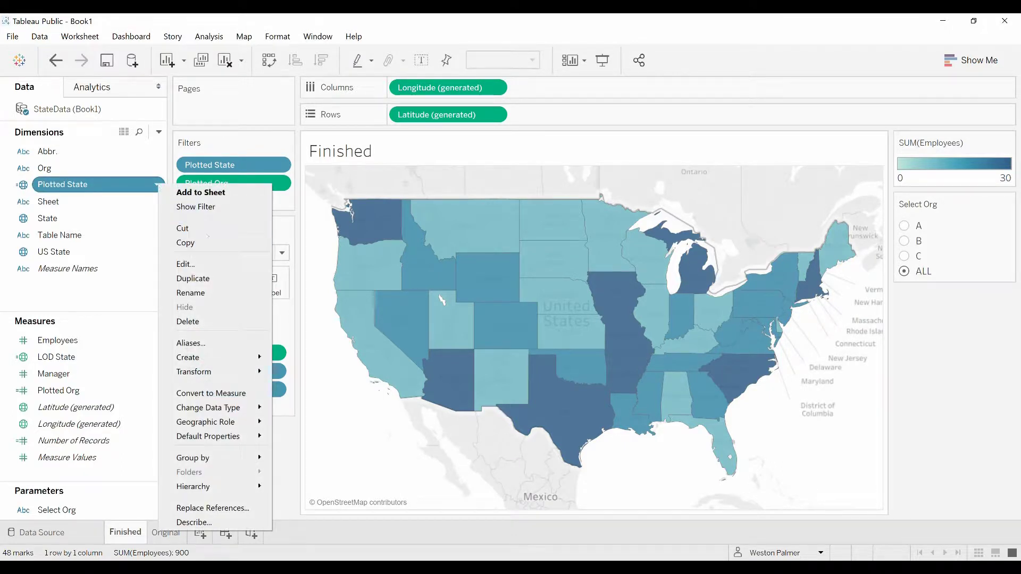
{"action": "left_click", "coordinate": [186, 264]}
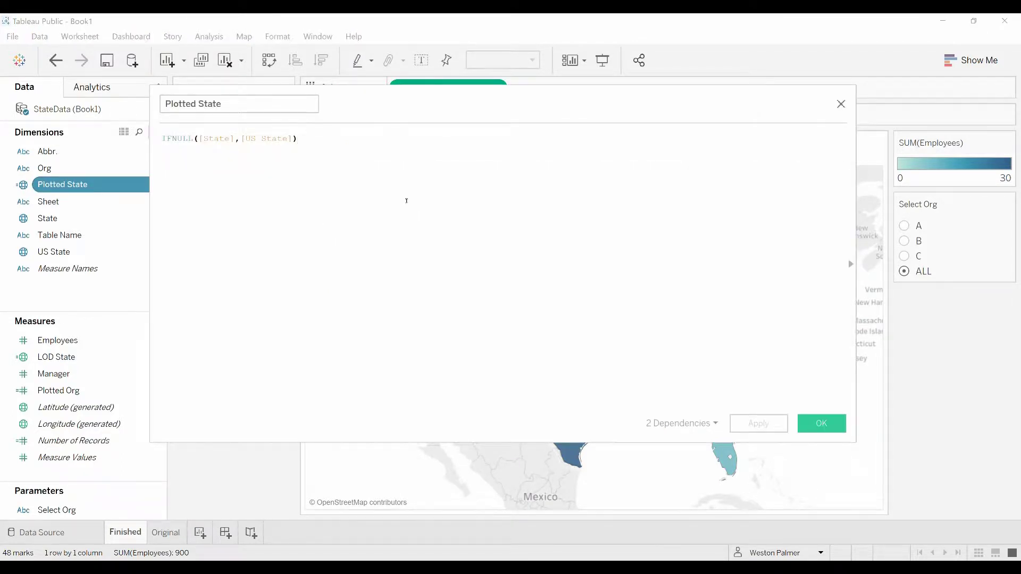
{"action": "scroll", "coordinate": [407, 200], "scroll_direction": "up", "scroll_amount": 5, "text": "ctrl"}
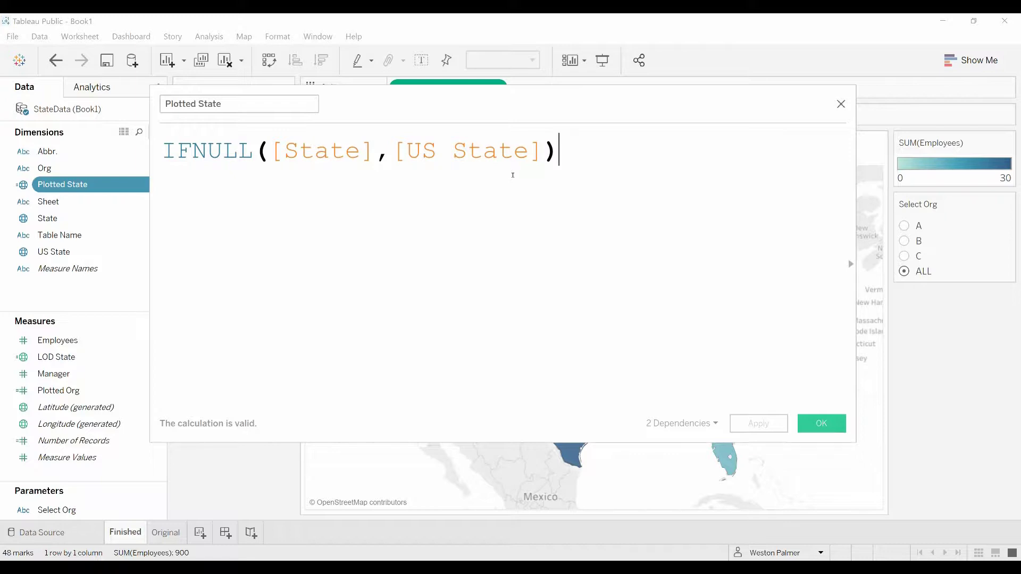
{"action": "left_click", "coordinate": [827, 425]}
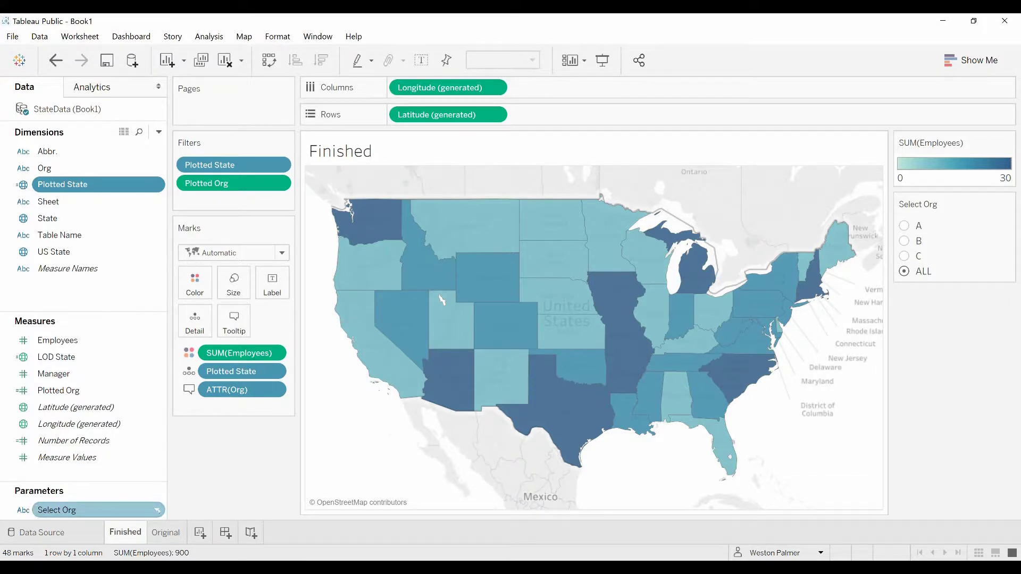
Step: Edit the Select Org parameter and confirm its String list of A, B, C and ALL
{"action": "left_click", "coordinate": [157, 510]}
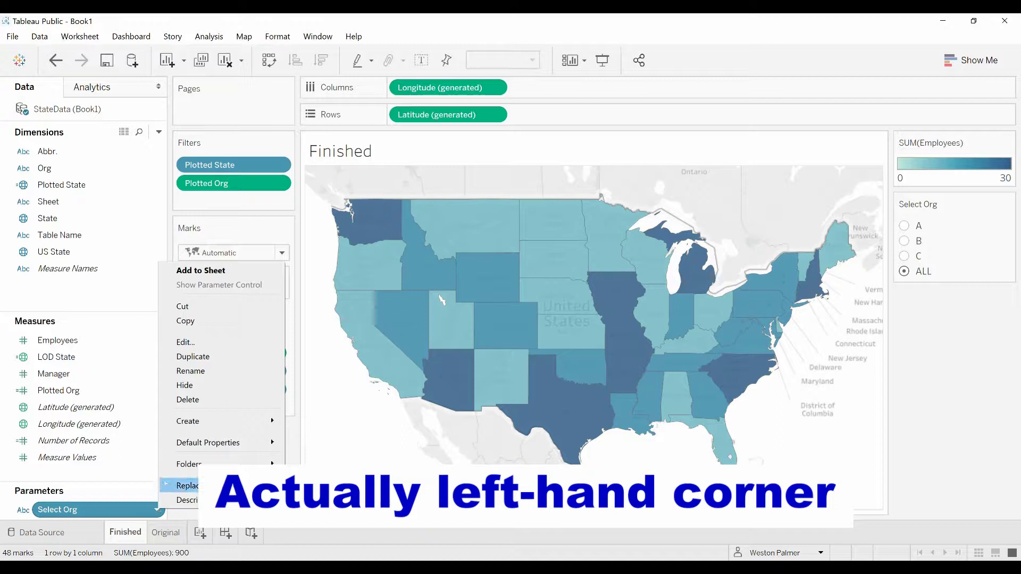
{"action": "left_click", "coordinate": [201, 344]}
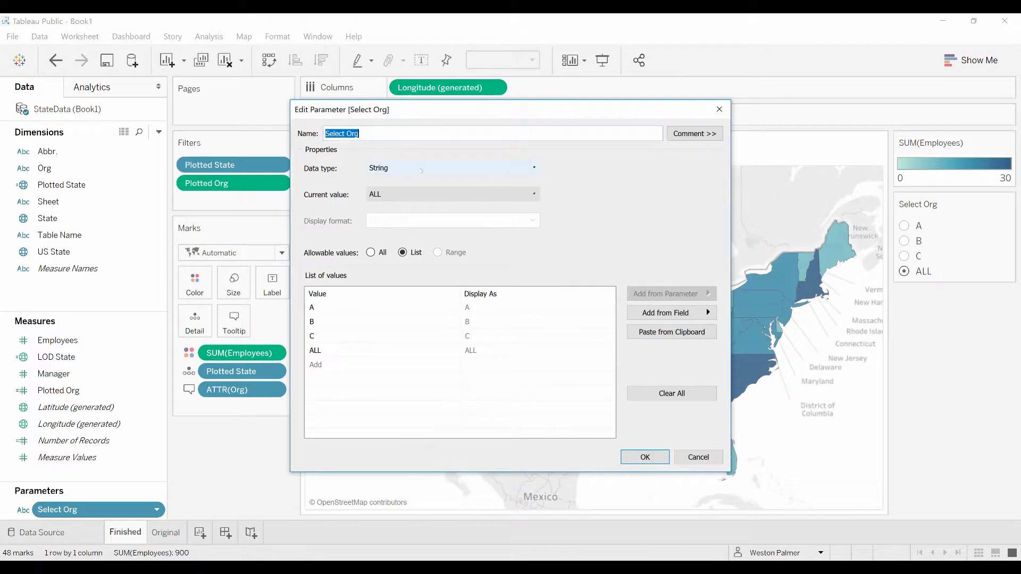
{"action": "left_click", "coordinate": [706, 313]}
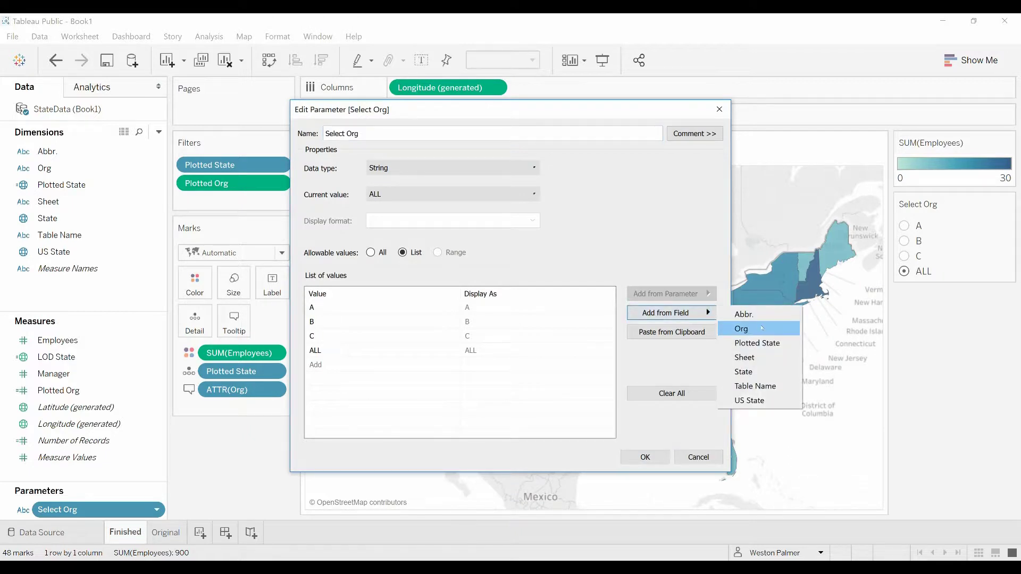
{"action": "left_click", "coordinate": [559, 279]}
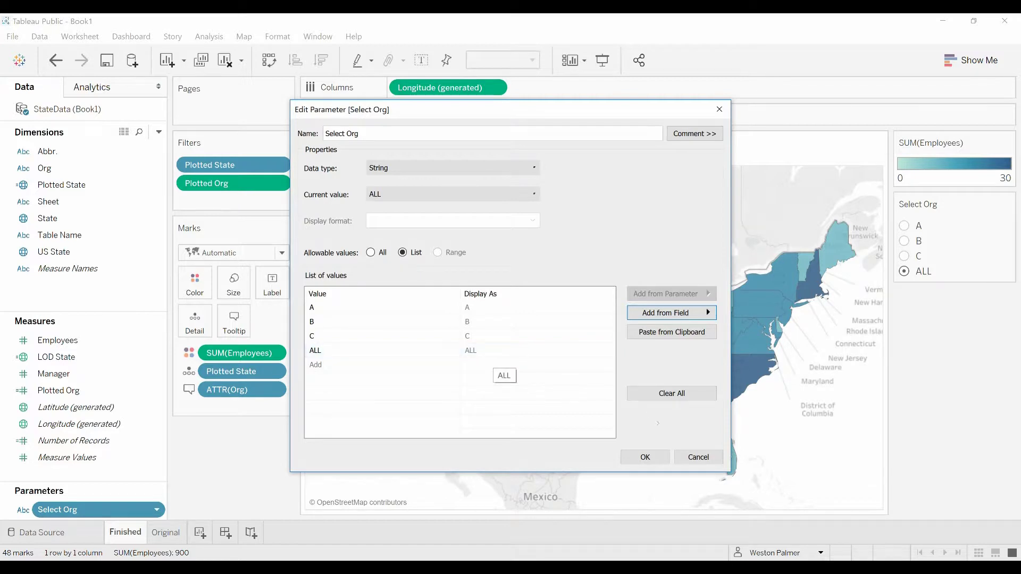
{"action": "left_click", "coordinate": [645, 457]}
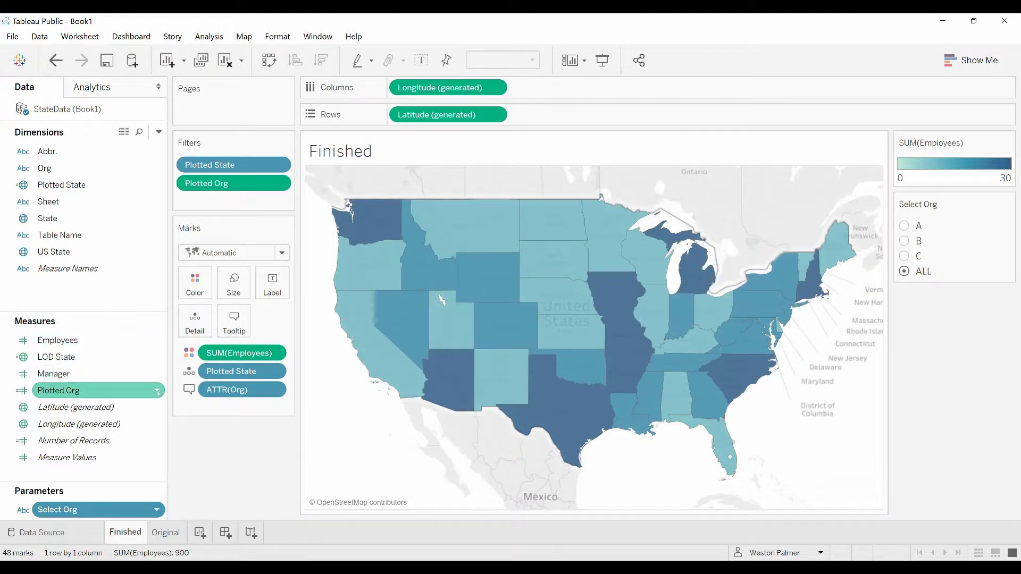
{"action": "left_click", "coordinate": [156, 391]}
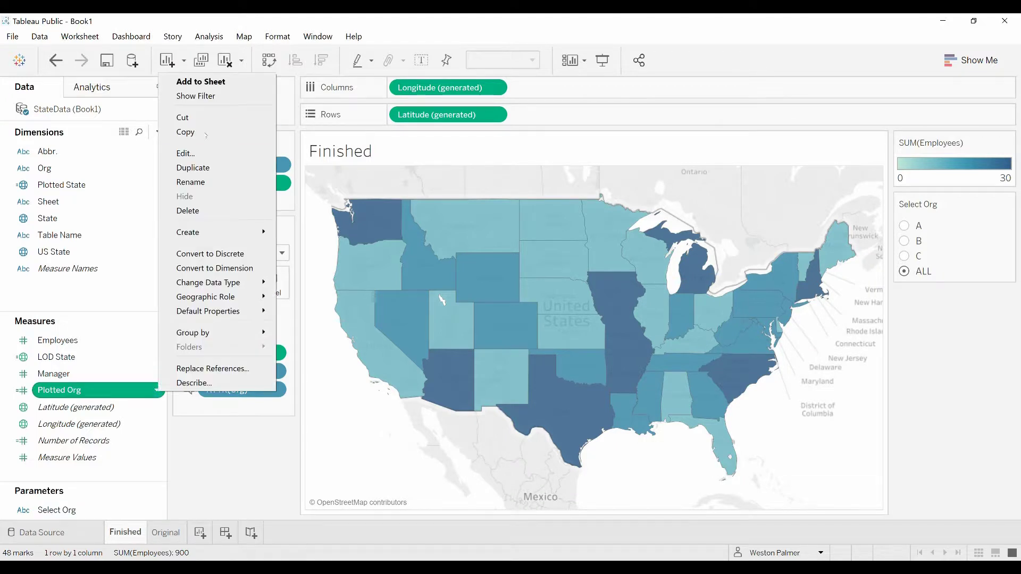
{"action": "left_click", "coordinate": [200, 154]}
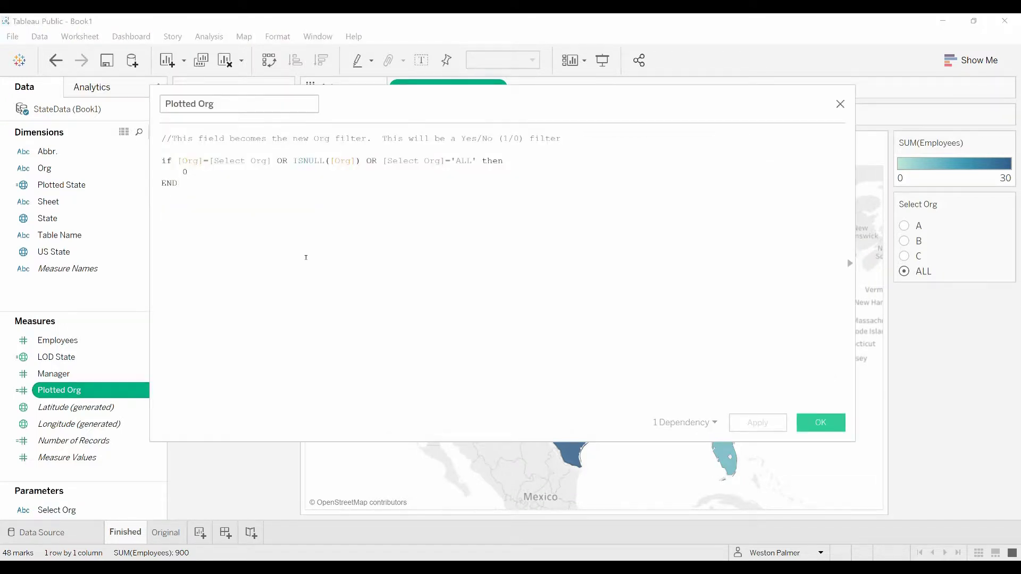
{"action": "scroll", "coordinate": [306, 258], "scroll_direction": "up", "scroll_amount": 3, "text": "ctrl"}
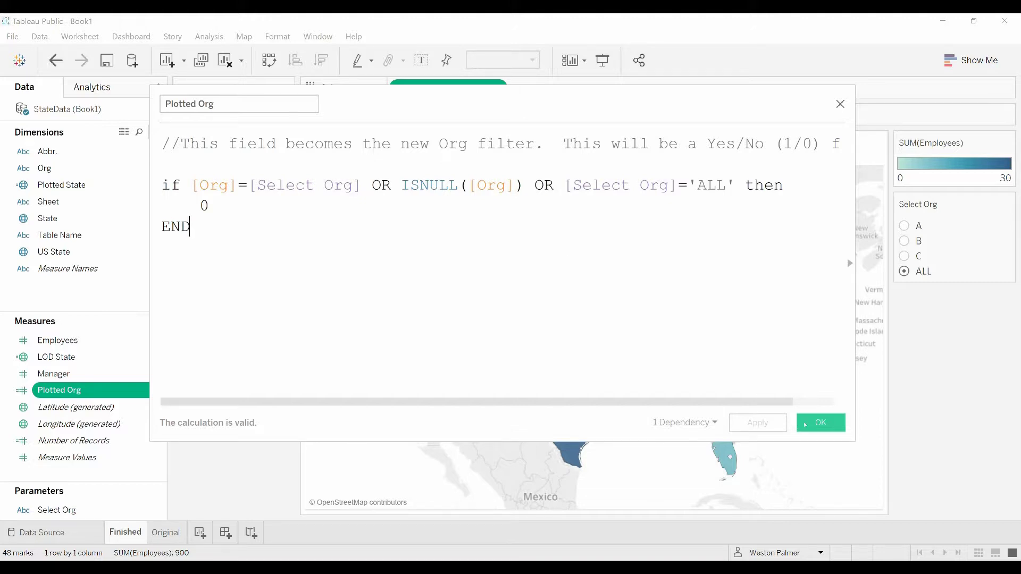
{"action": "left_click", "coordinate": [820, 423]}
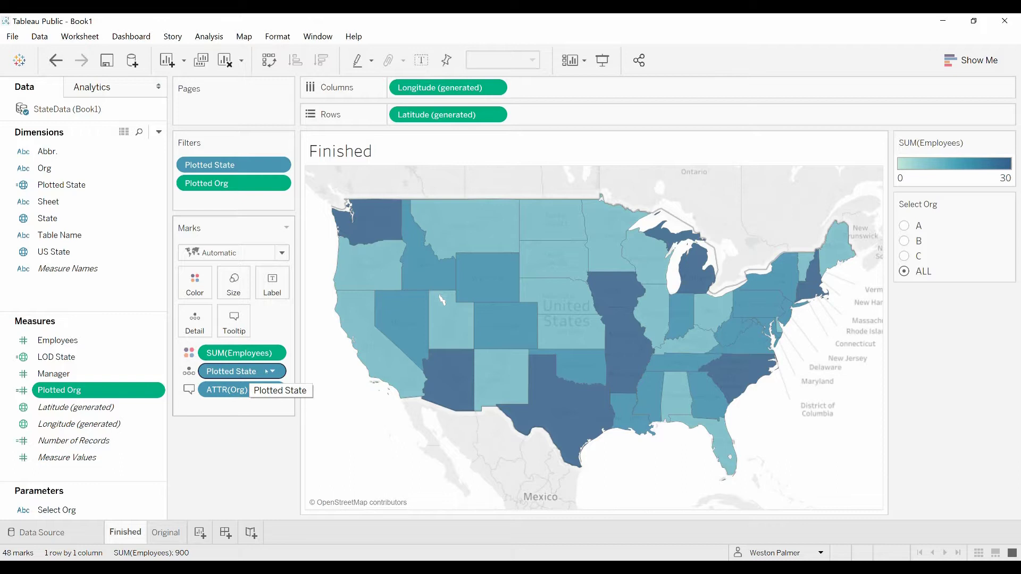
{"action": "left_click_drag", "start_coordinate": [229, 371], "coordinate": [248, 459]}
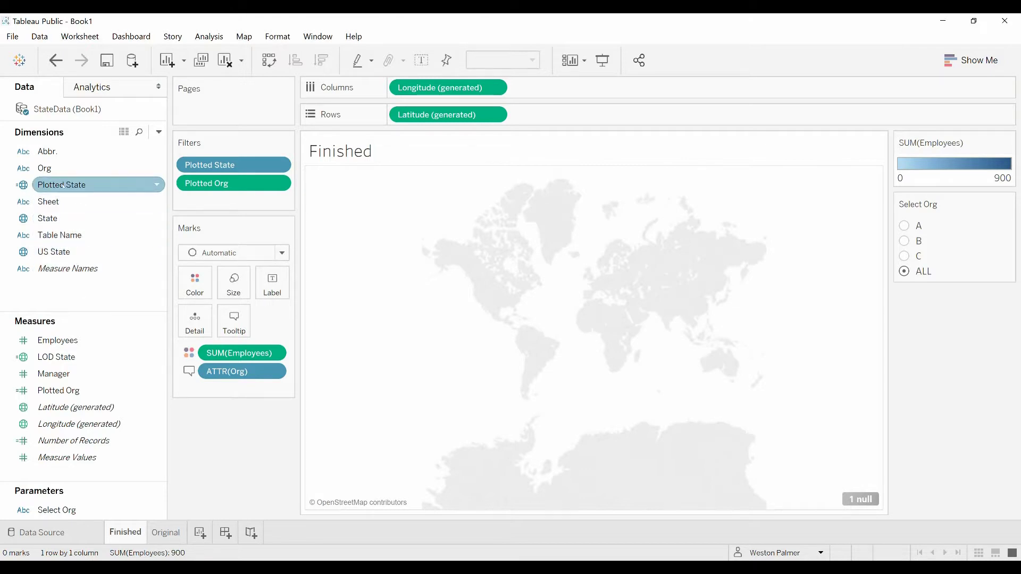
{"action": "left_click_drag", "start_coordinate": [81, 191], "coordinate": [190, 331]}
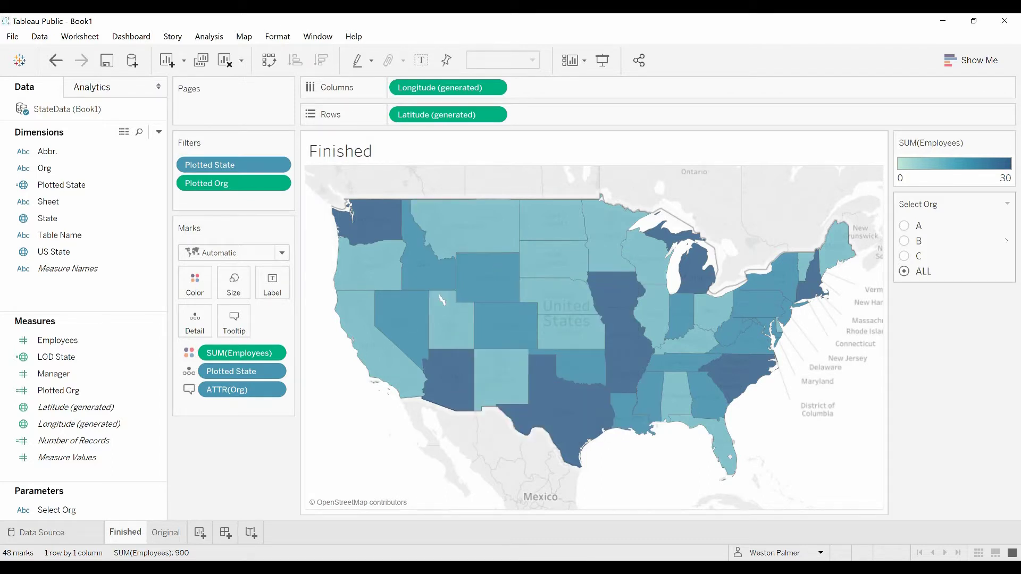
Step: Set Select Org to A, then B, then C, leaving org C shown with all 48 states drawn
{"action": "left_click", "coordinate": [904, 225]}
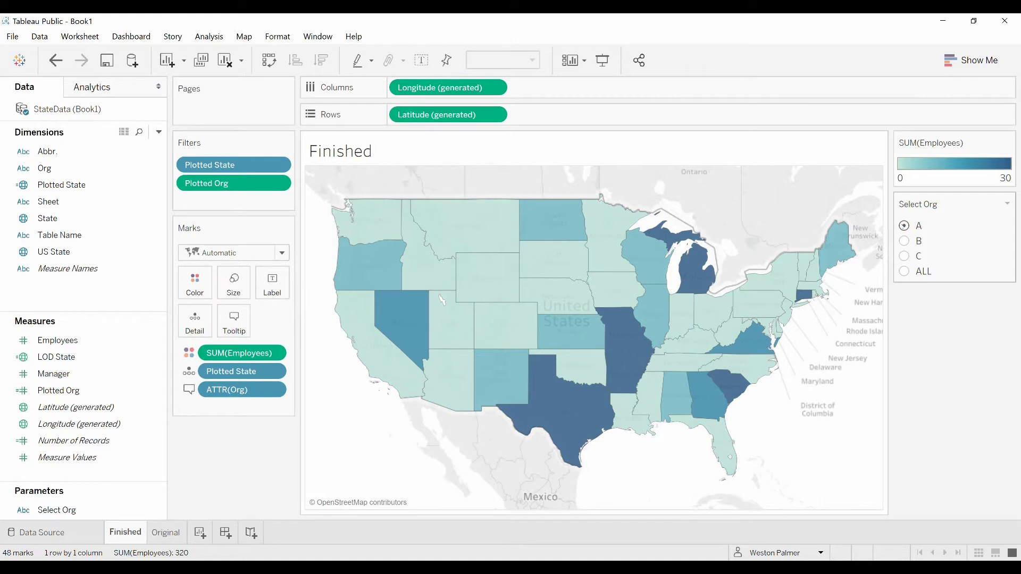
{"action": "left_click", "coordinate": [903, 241]}
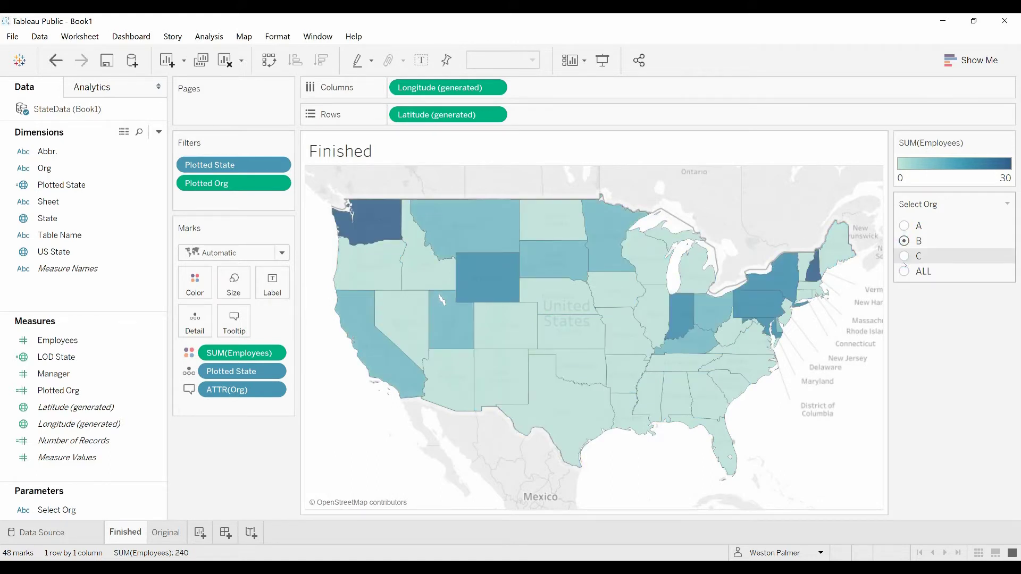
{"action": "left_click", "coordinate": [904, 255]}
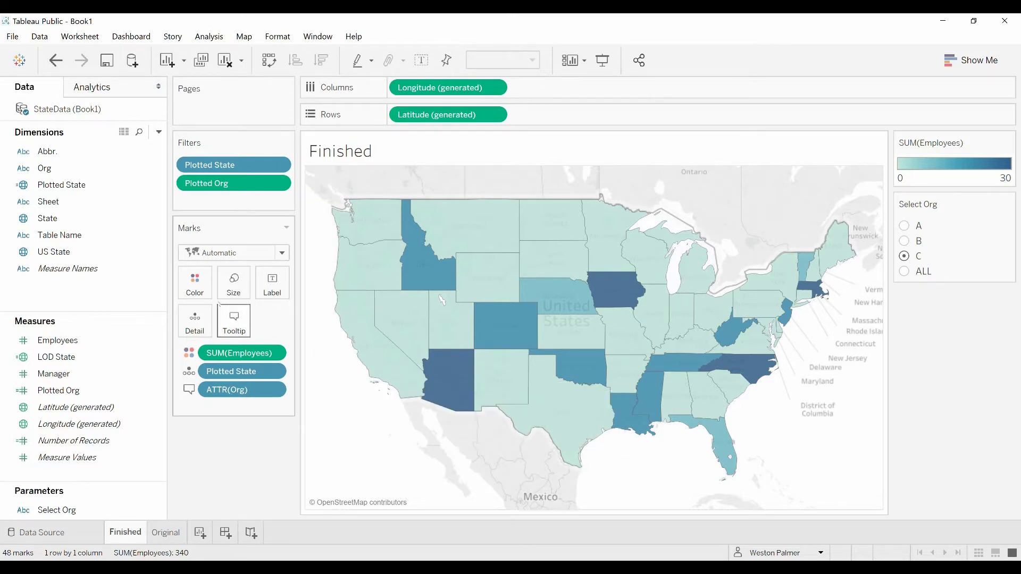
{"action": "left_click", "coordinate": [196, 286]}
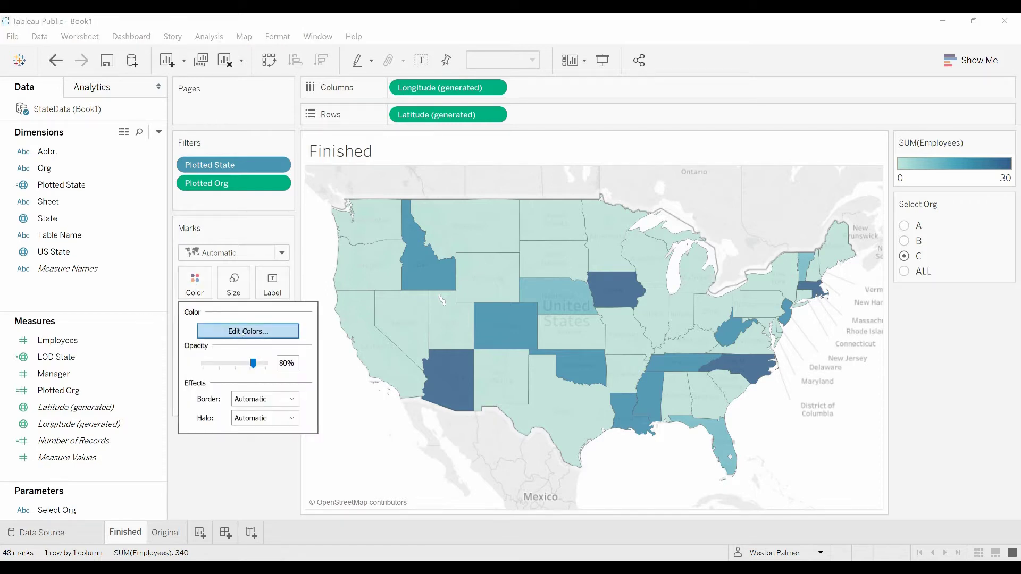
Step: Fix the Employees colour range start at 0 under Advanced options and apply it
{"action": "left_click", "coordinate": [245, 331]}
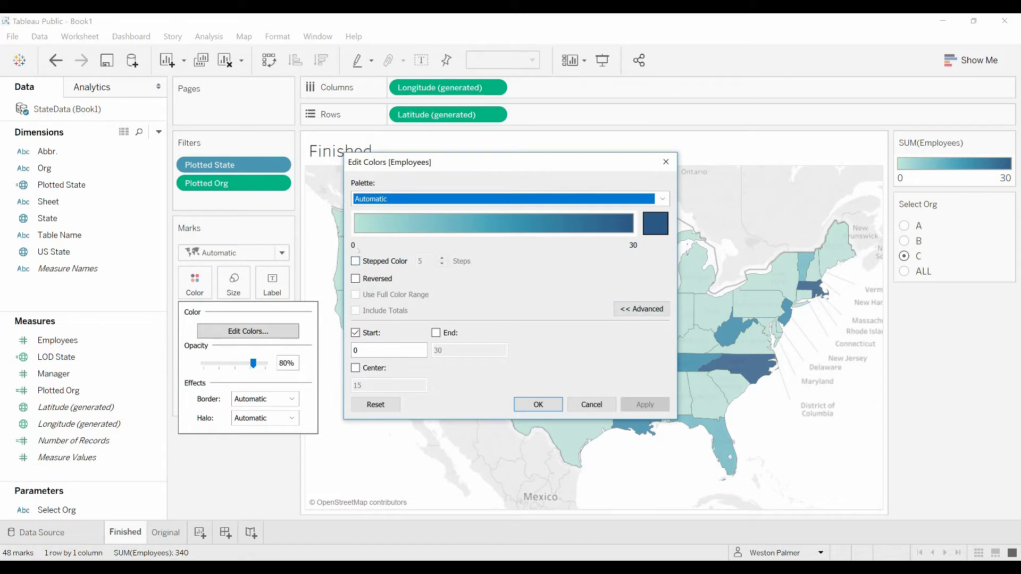
{"action": "left_click", "coordinate": [656, 311]}
{"action": "left_click", "coordinate": [657, 311]}
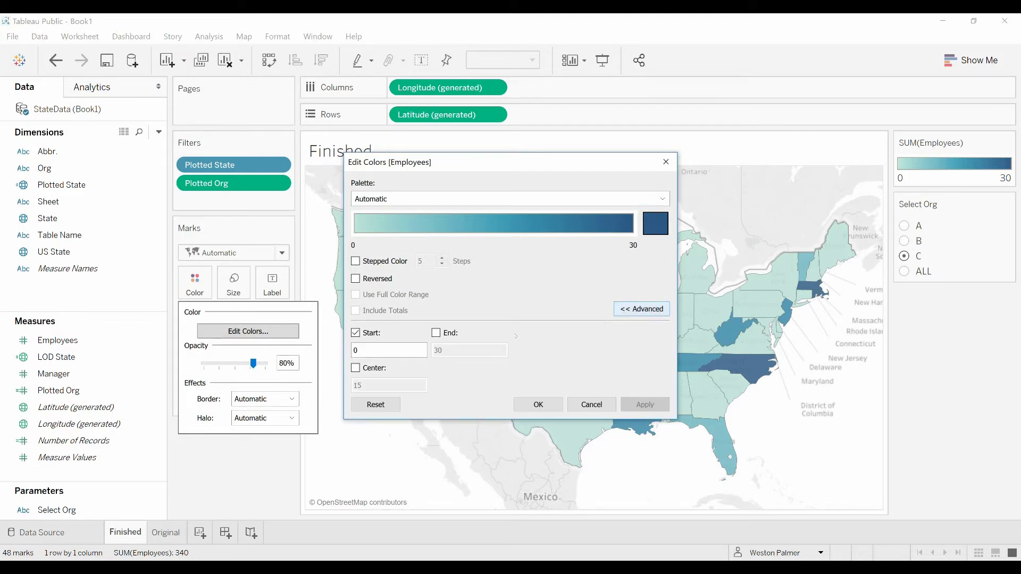
{"action": "left_click", "coordinate": [365, 352]}
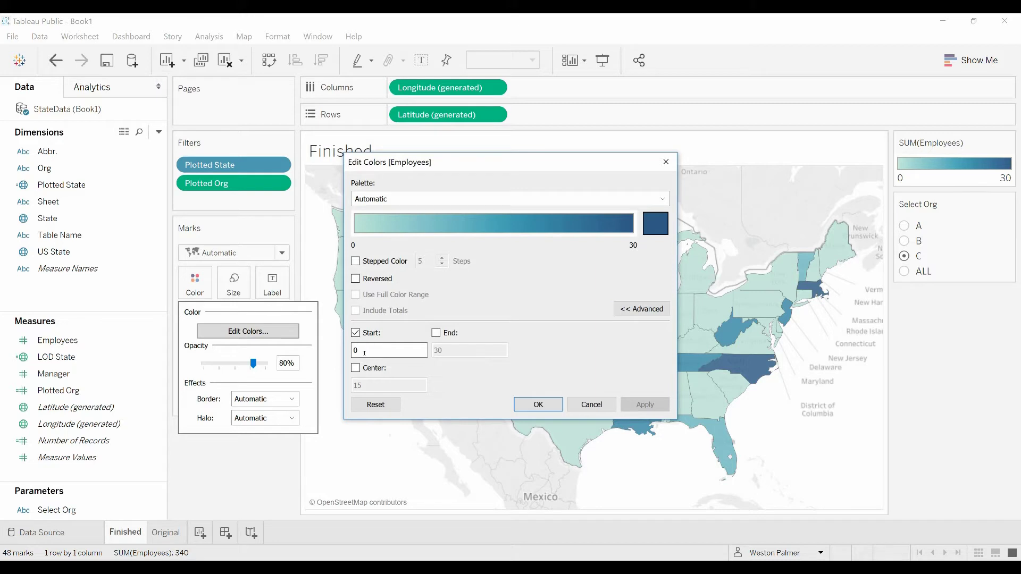
{"action": "left_click", "coordinate": [553, 406]}
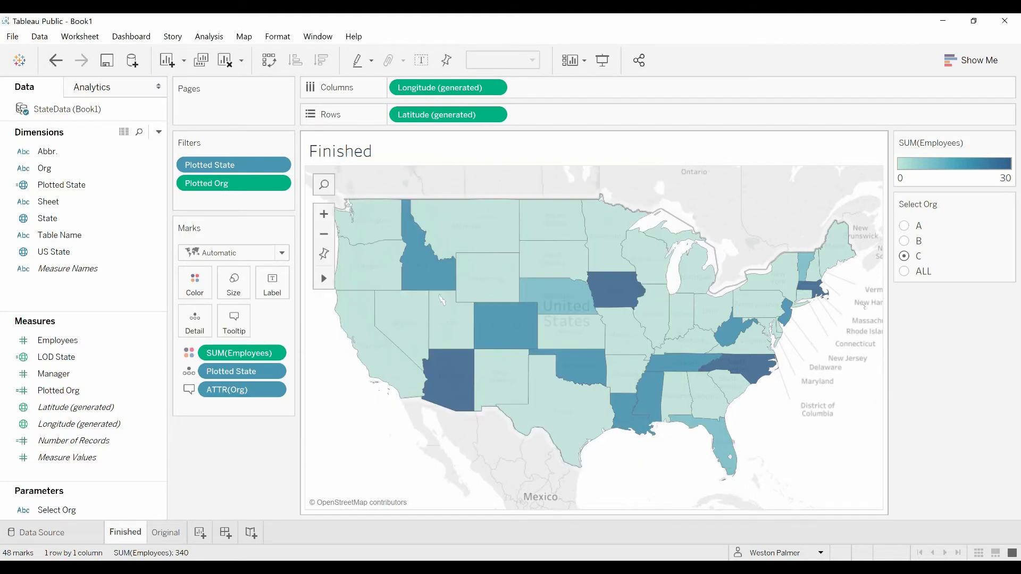
Step: Set Select Org to A, then B, then C, and finally back to ALL
{"action": "left_click", "coordinate": [909, 232]}
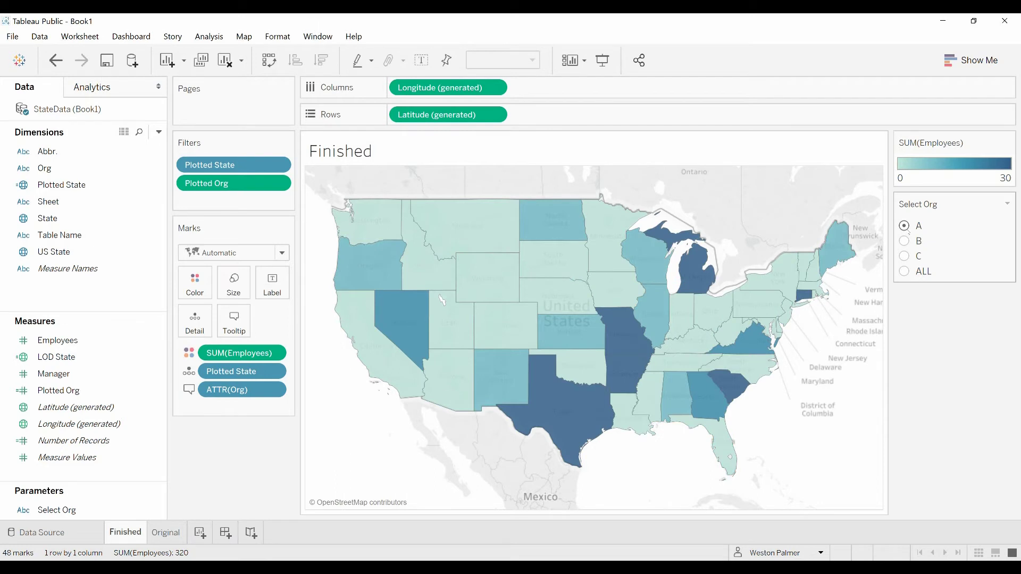
{"action": "left_click", "coordinate": [905, 242]}
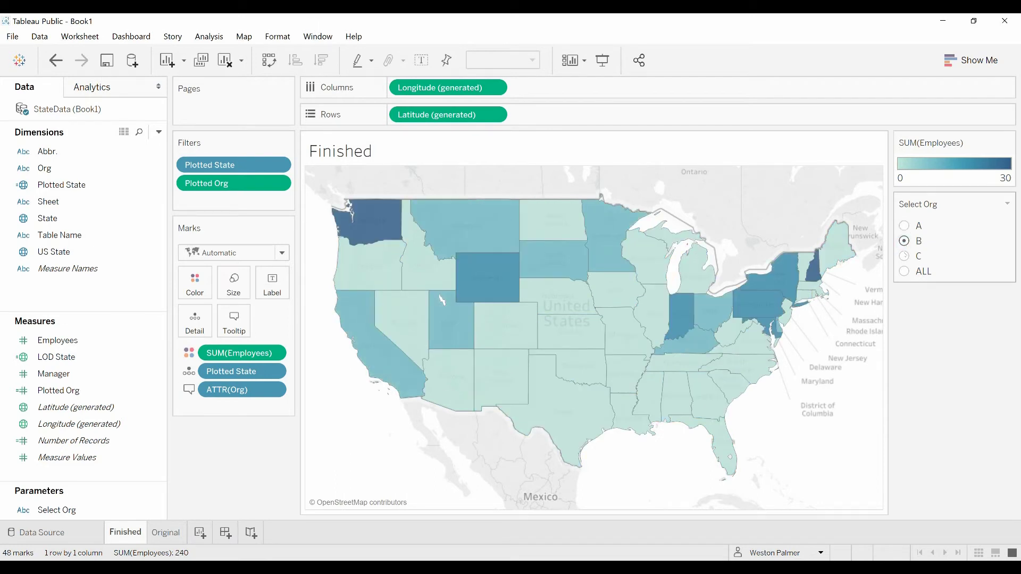
{"action": "left_click", "coordinate": [904, 256]}
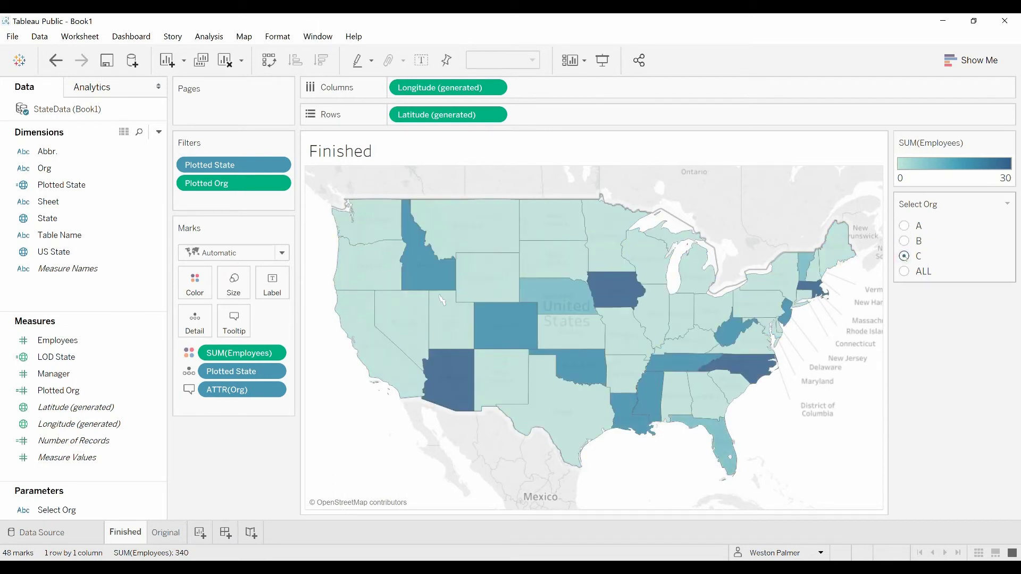
{"action": "left_click", "coordinate": [904, 271]}
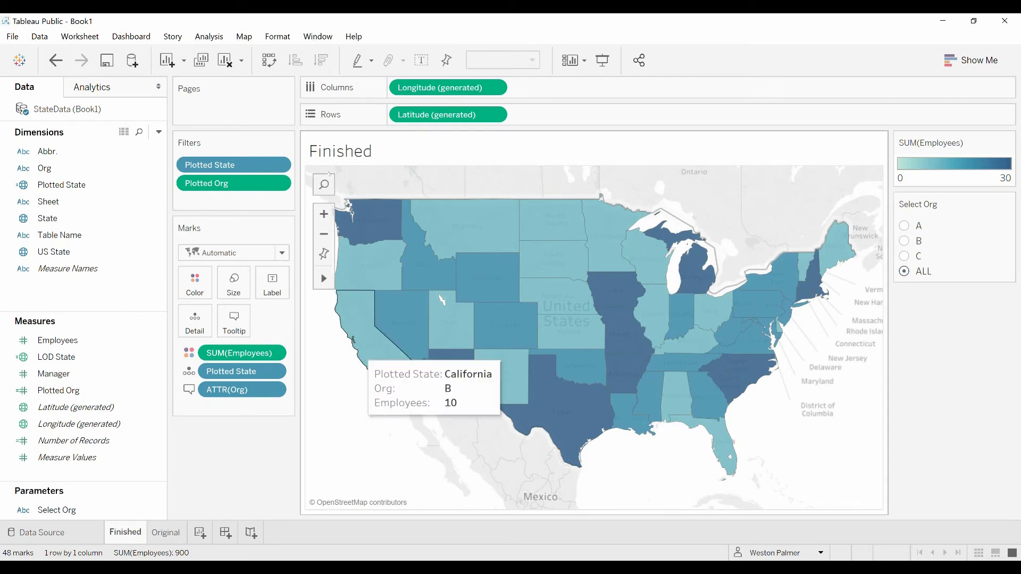
{"action": "left_click", "coordinate": [278, 165]}
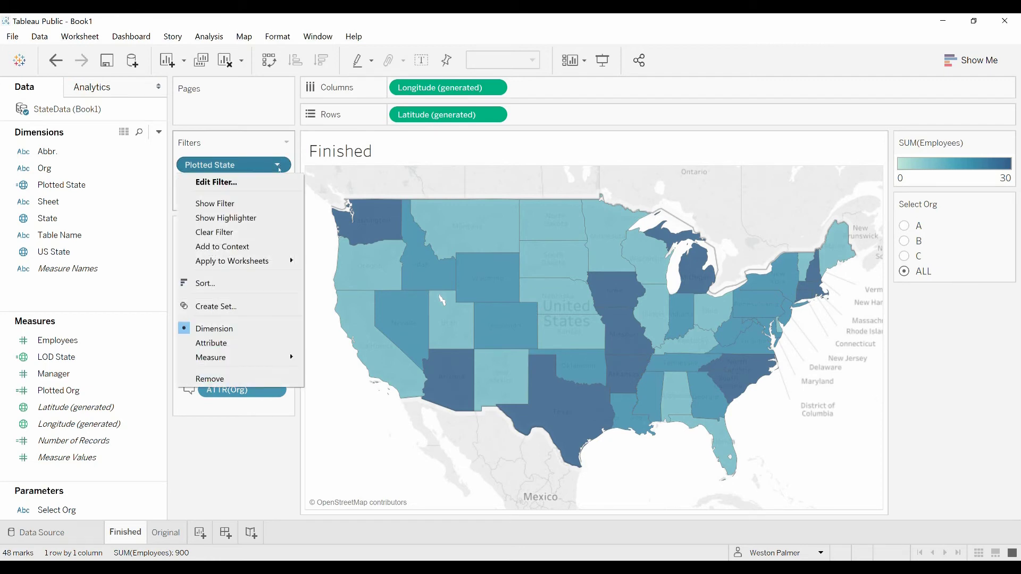
{"action": "left_click", "coordinate": [216, 182]}
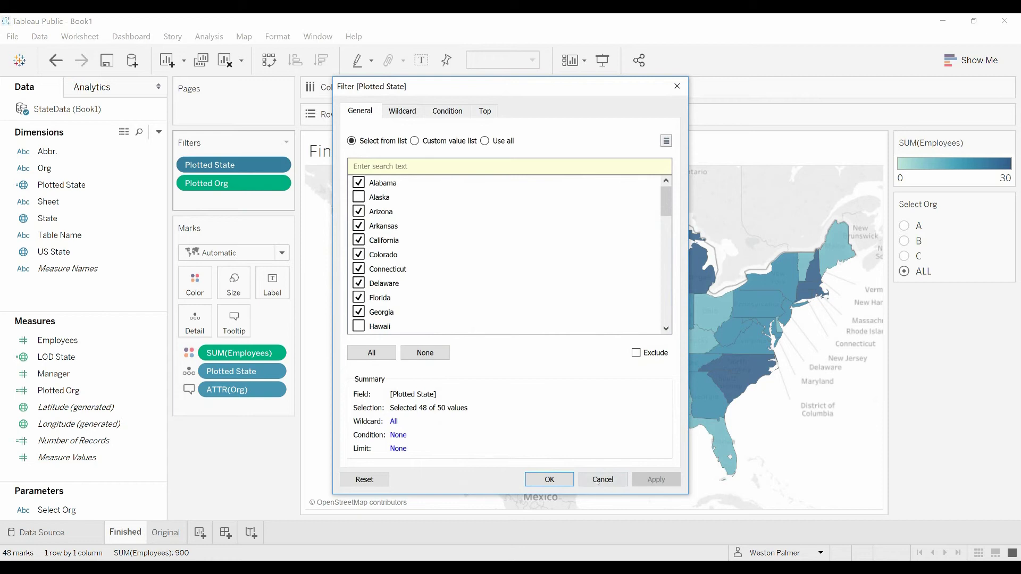
{"action": "left_click", "coordinate": [549, 479]}
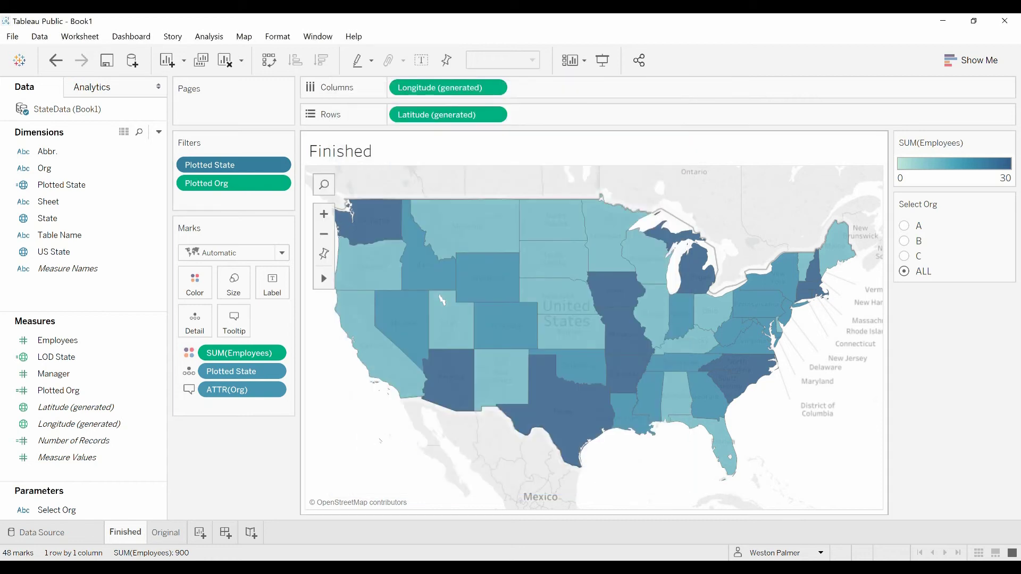